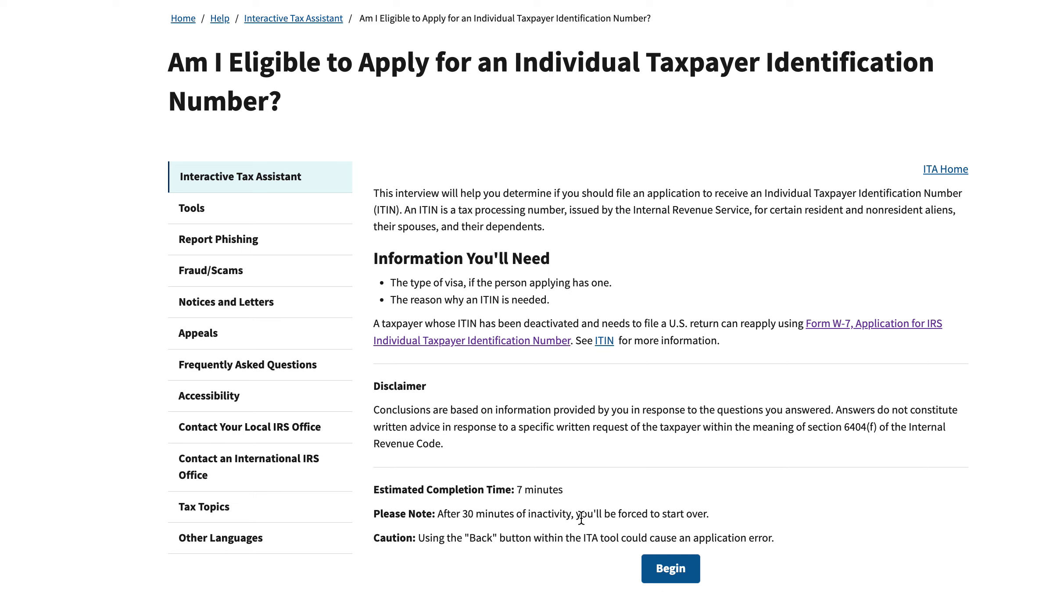
- Begin the ITIN eligibility interview and answer Yes to the green card question
click(670, 569)
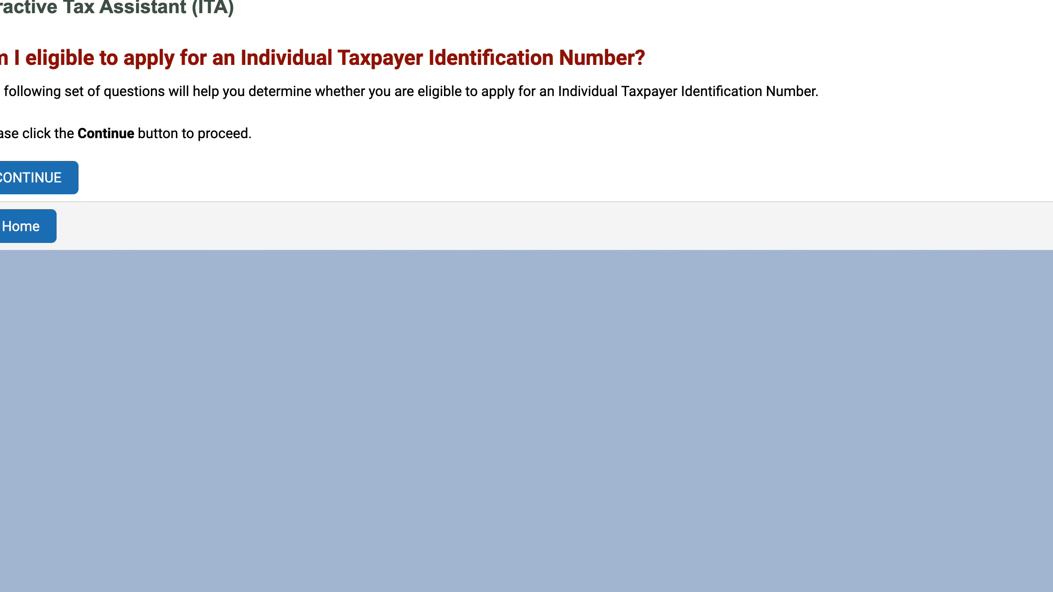
click(58, 178)
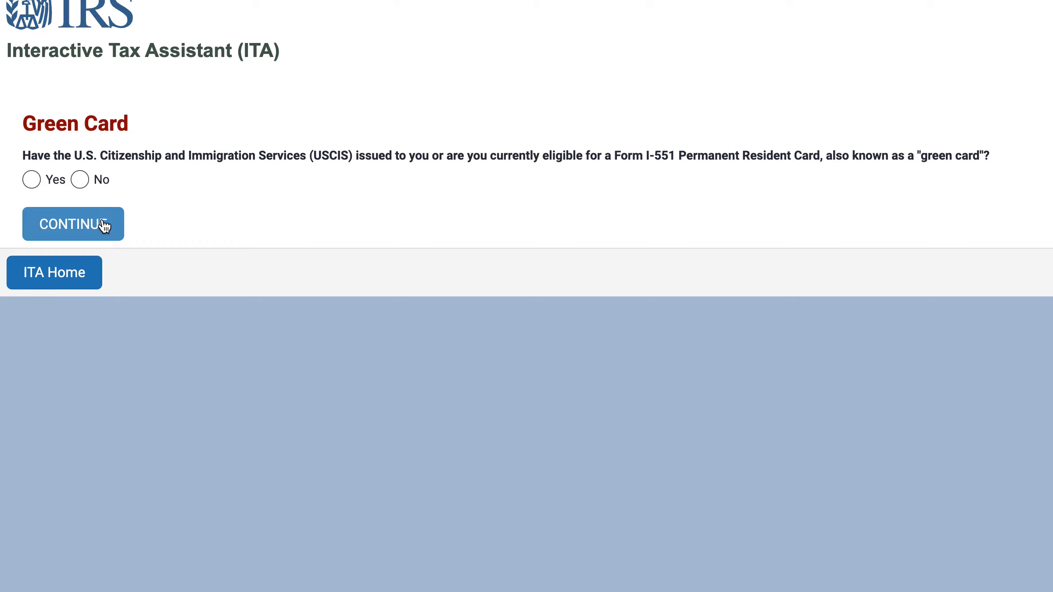
click(30, 179)
click(104, 228)
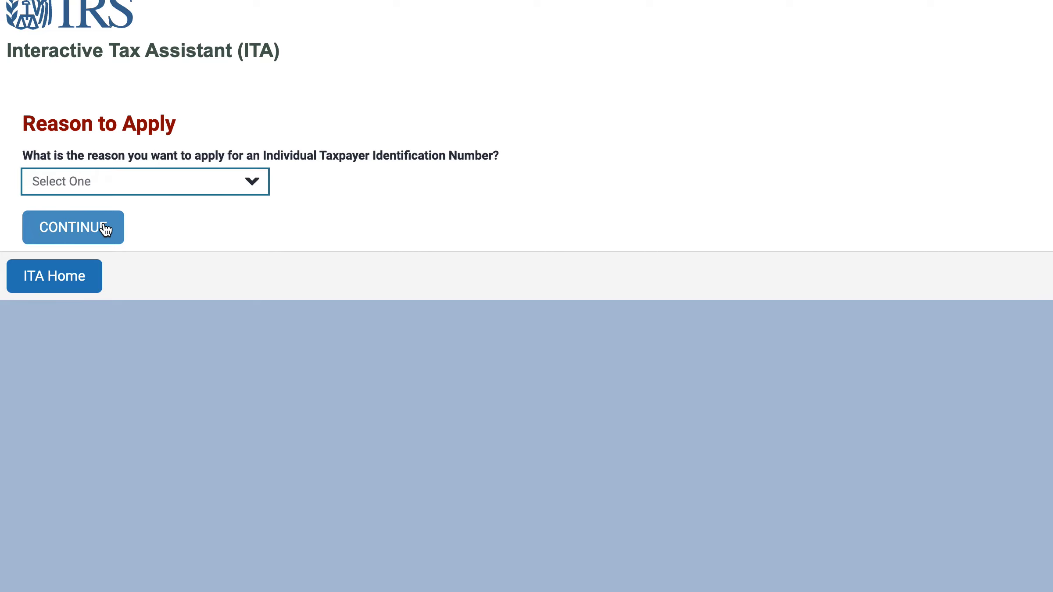
- Submit "Applying for an extension on Form 4868" as the reason to apply and read the resulting answer page
click(143, 185)
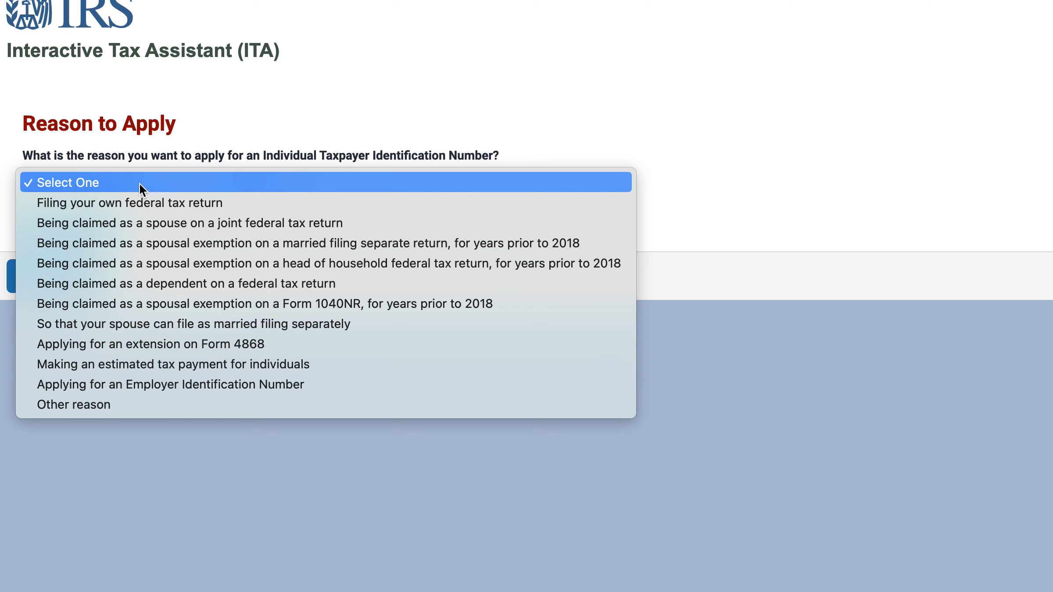
click(193, 342)
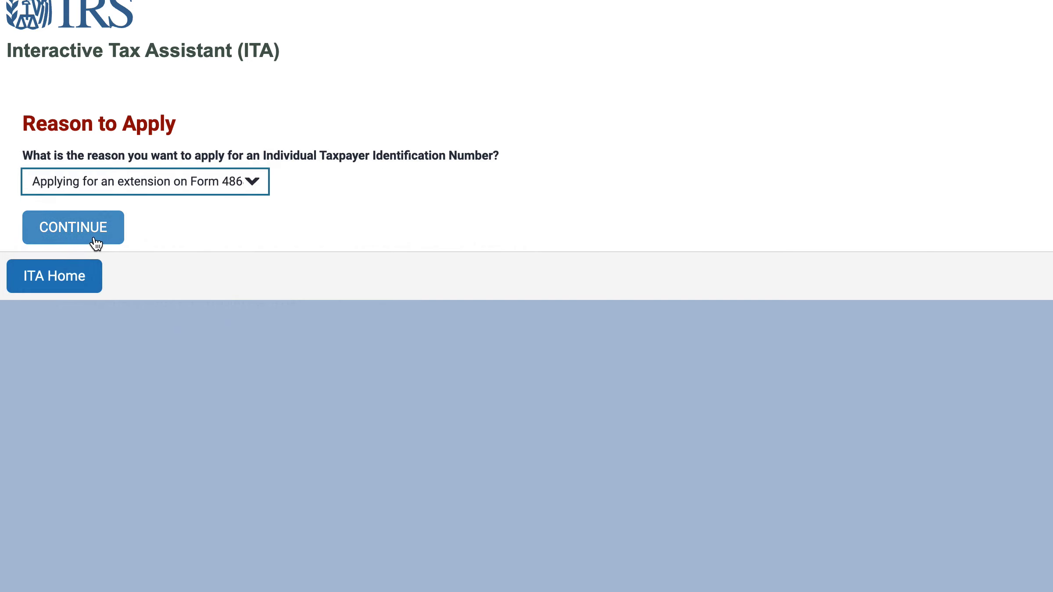
click(94, 239)
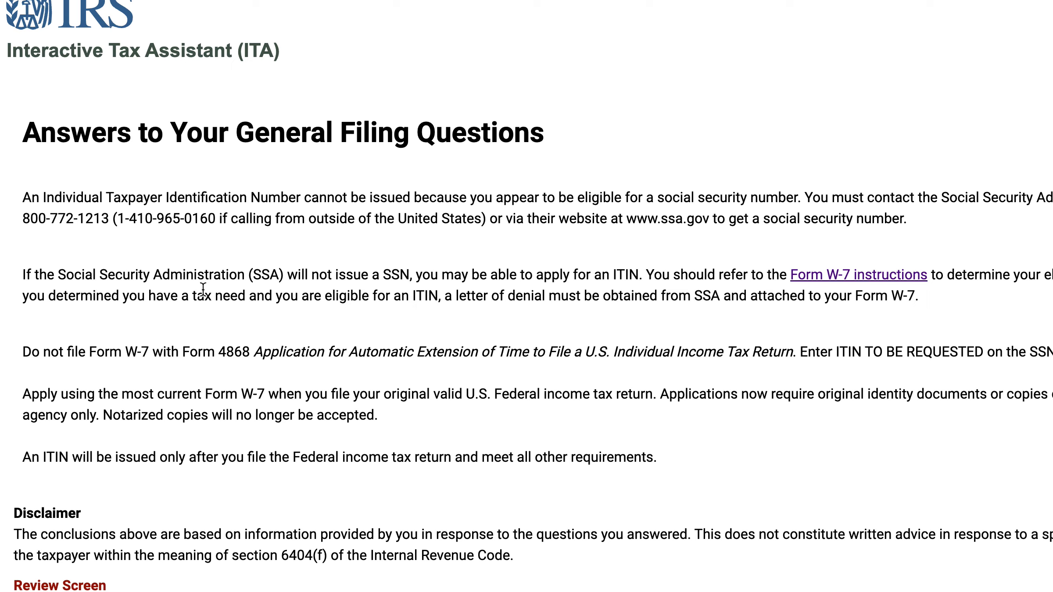
scroll(203, 290, down, 1)
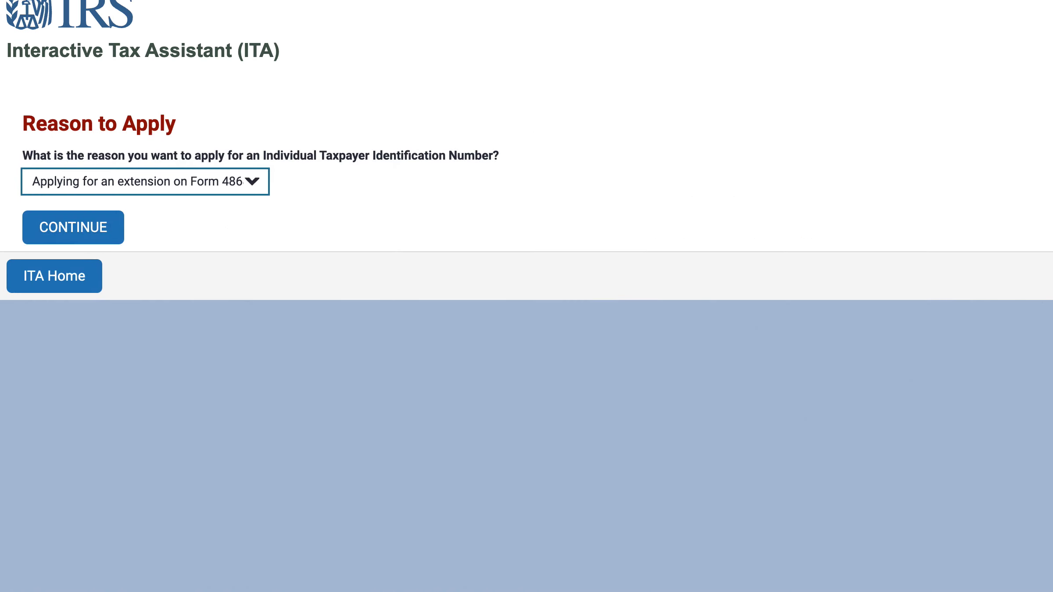
- Change the reason to apply to "Filing your own federal tax return" and submit it
click(142, 178)
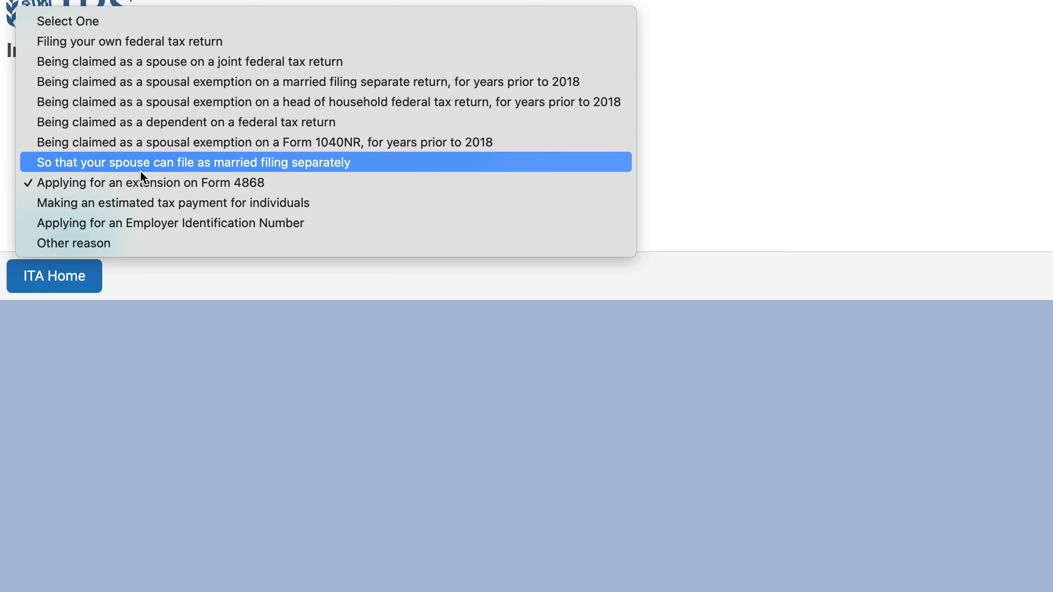
click(149, 42)
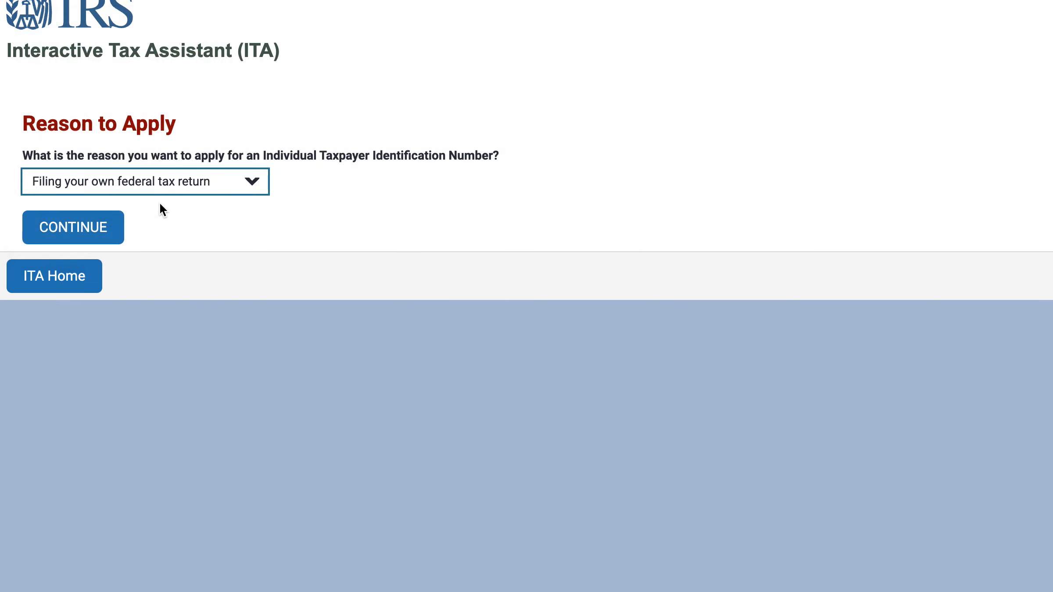
click(90, 236)
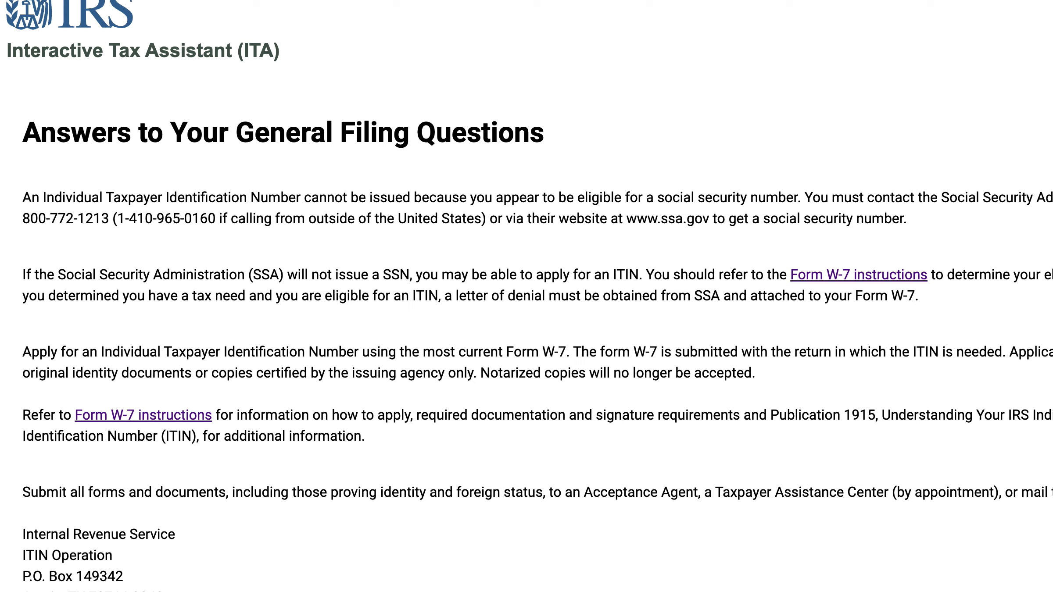
- Return to the green card question and change its answer to No
key(alt+Left)
key(Return)
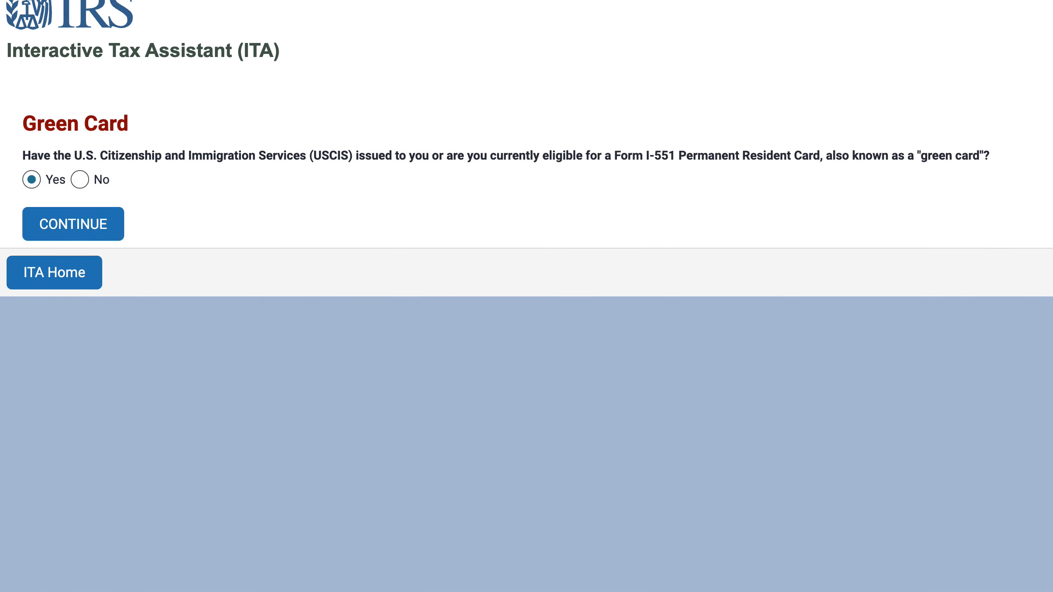
click(81, 180)
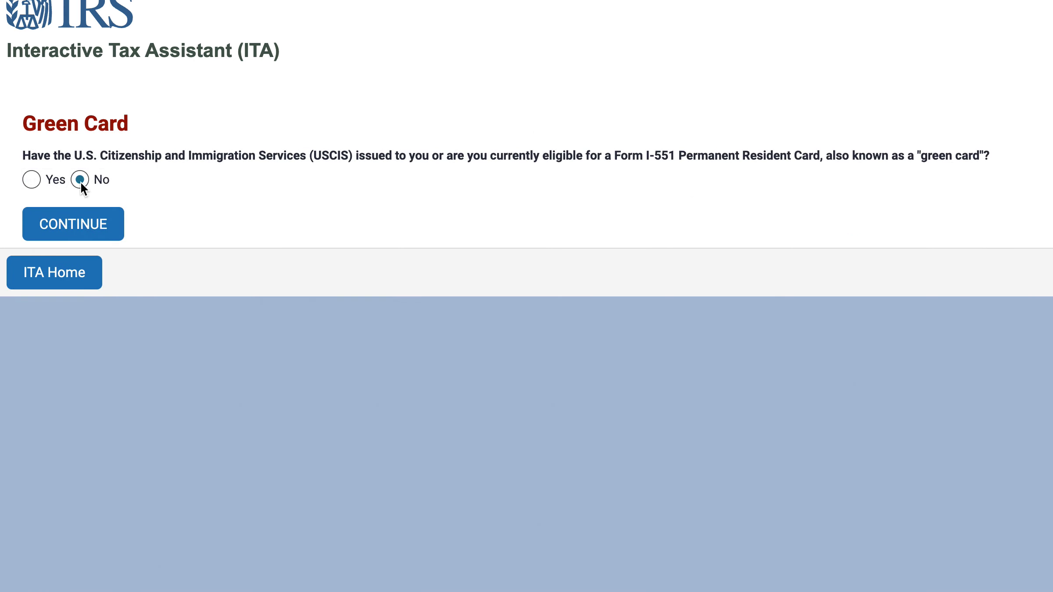
click(75, 225)
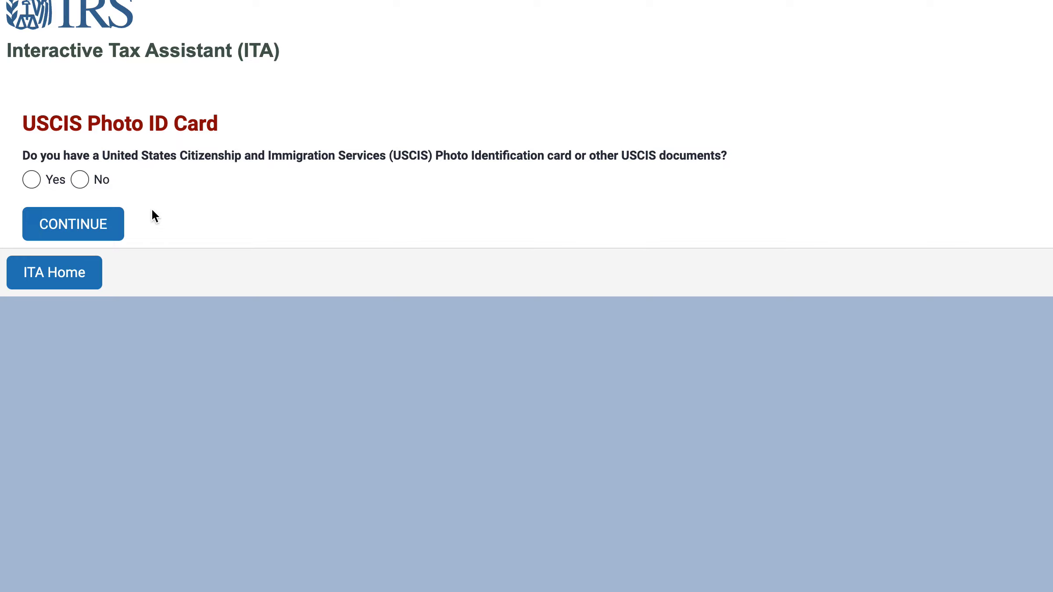
- Answer Yes to both USCIS photo ID card questions and submit "Filing your own federal tax return" as the reason
click(31, 180)
click(80, 226)
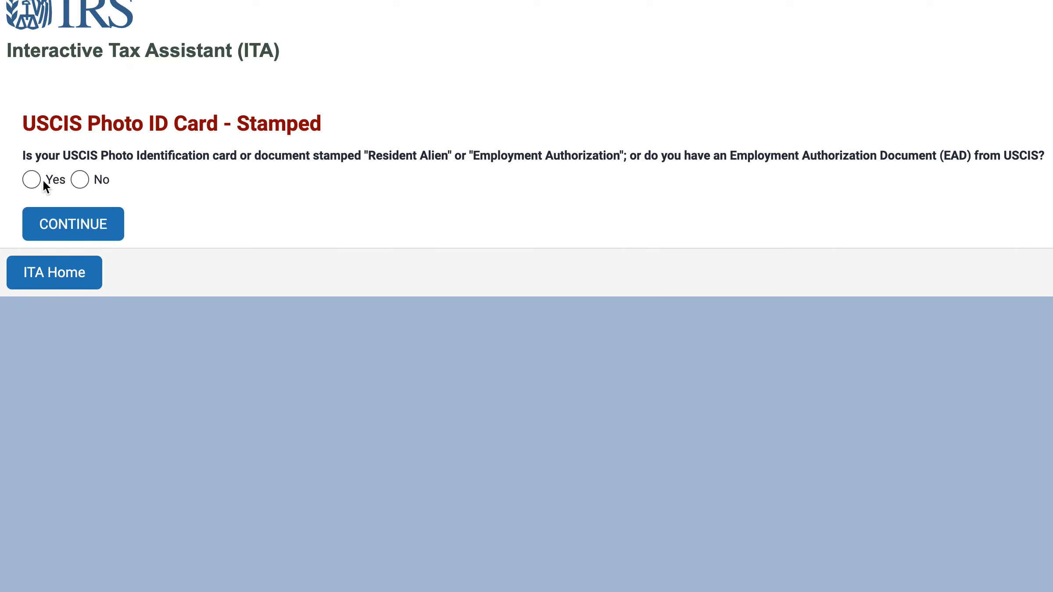
click(32, 180)
click(94, 223)
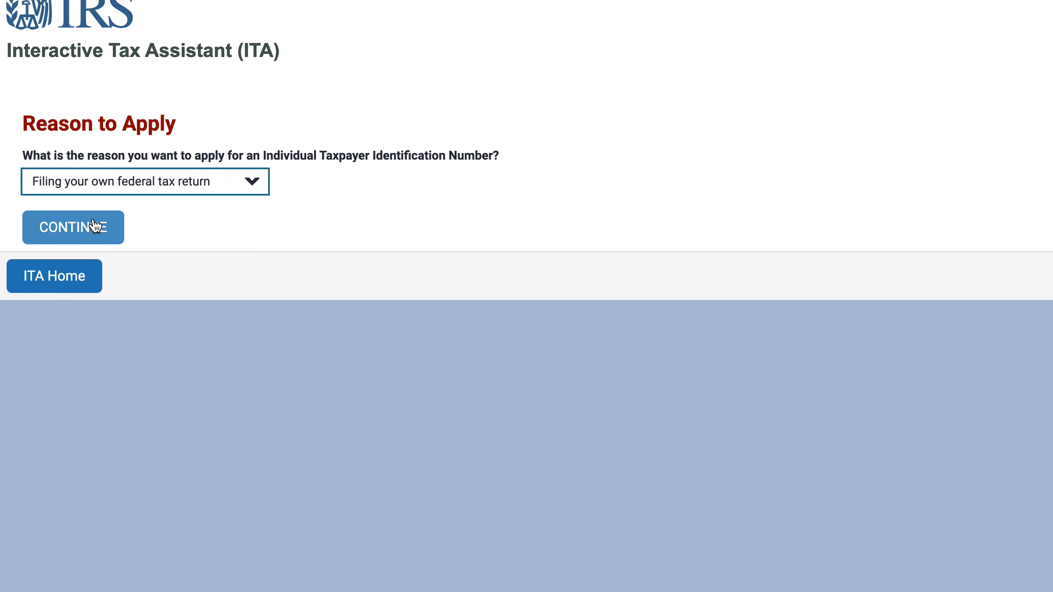
click(94, 221)
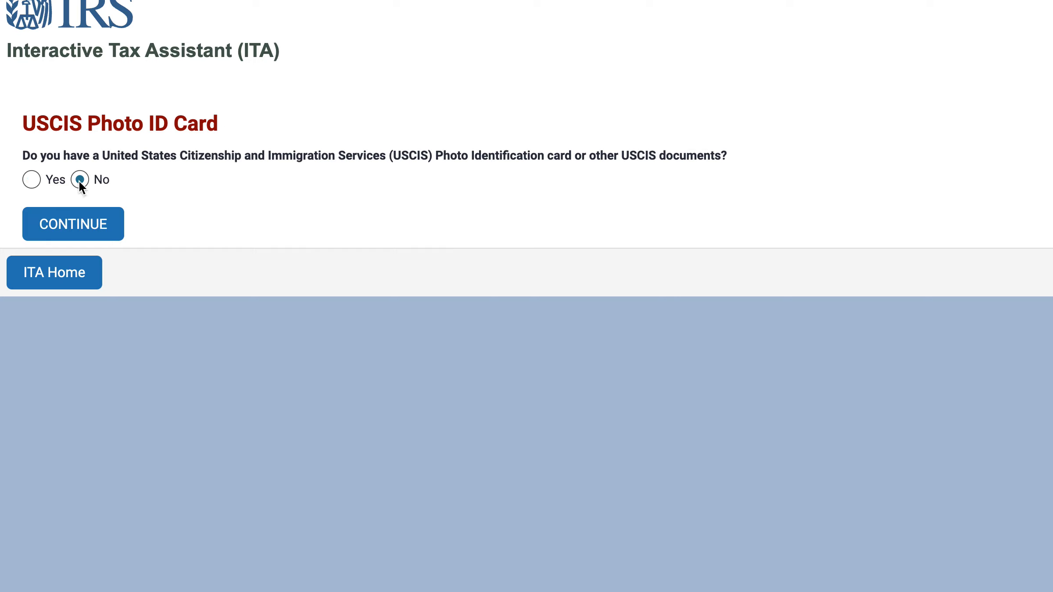
- Change the answers to the USCIS photo ID card and stamped document questions to No
click(87, 232)
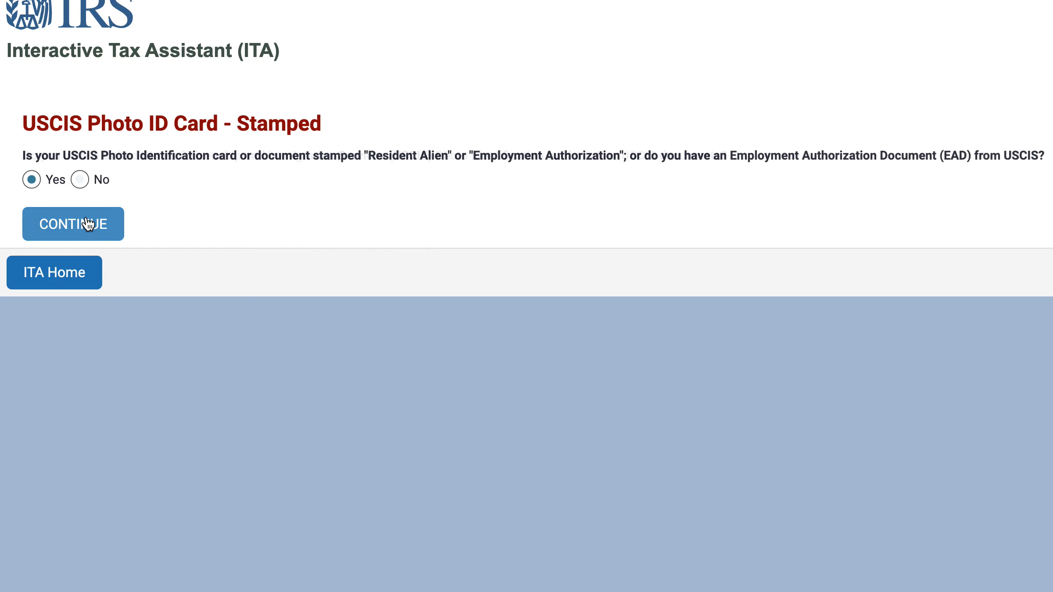
click(81, 180)
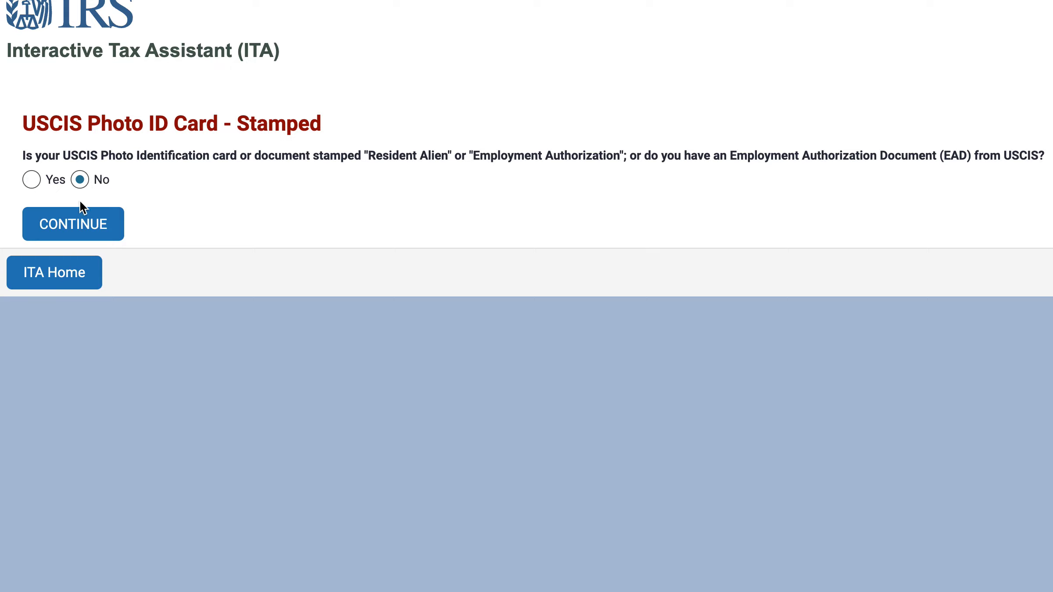
click(83, 228)
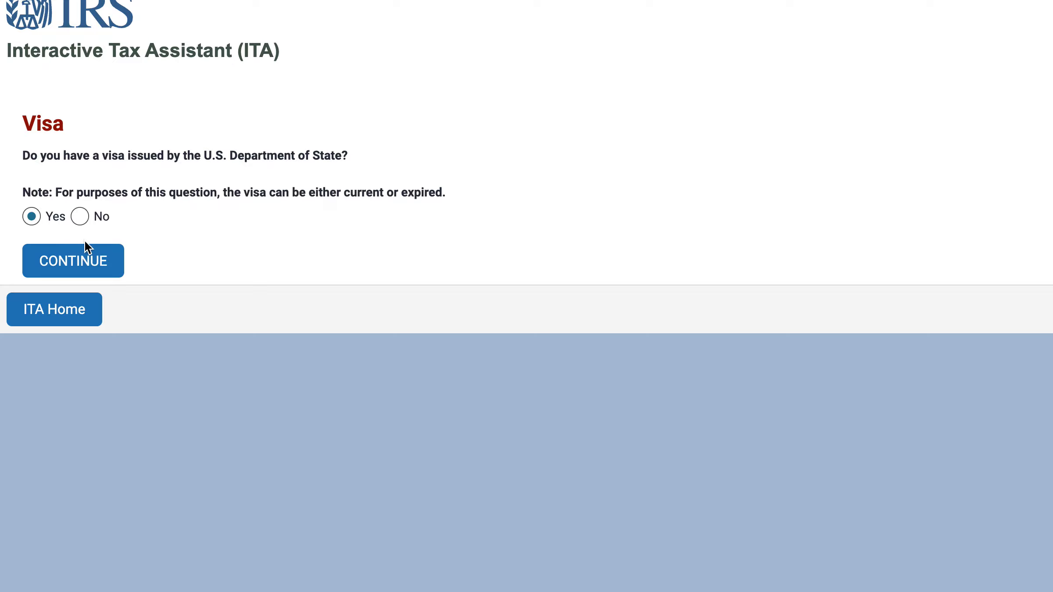
- Answer Yes to having a U.S. Department of State visa and submit "J-1 visa (Non-student)" as its type
click(85, 259)
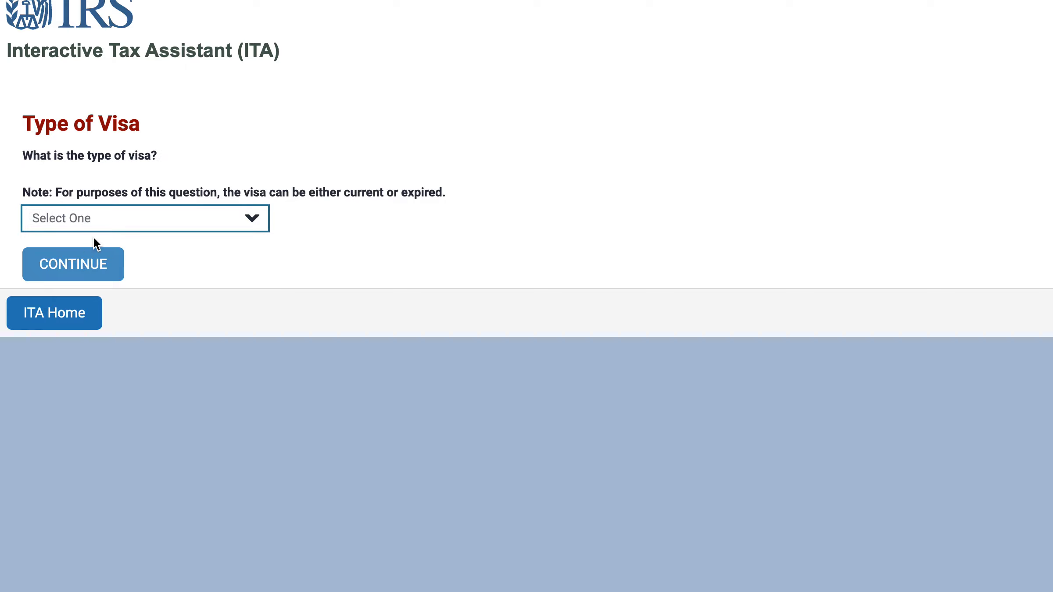
click(110, 215)
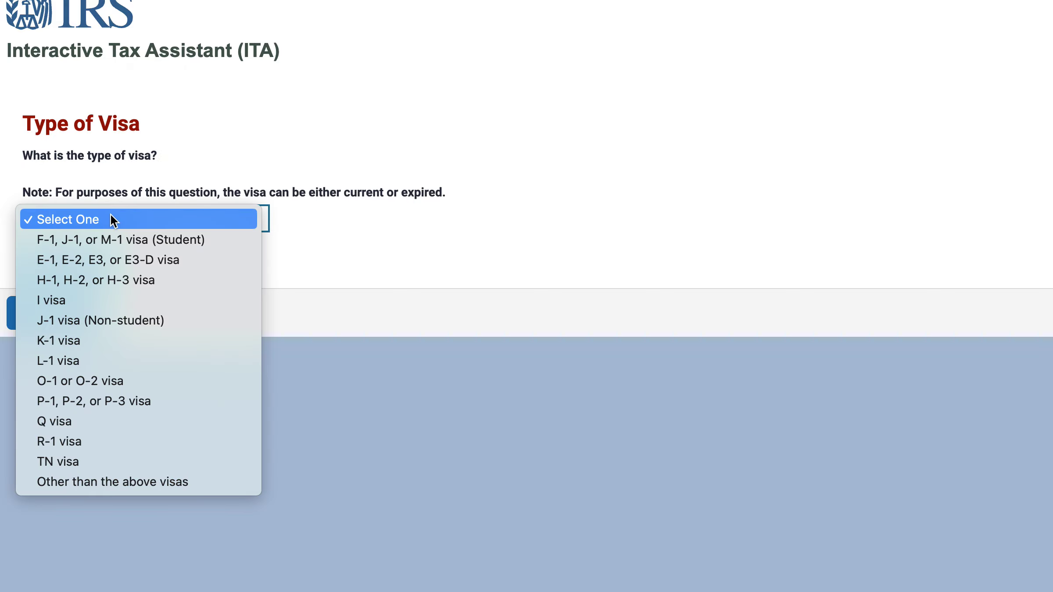
click(162, 320)
click(95, 276)
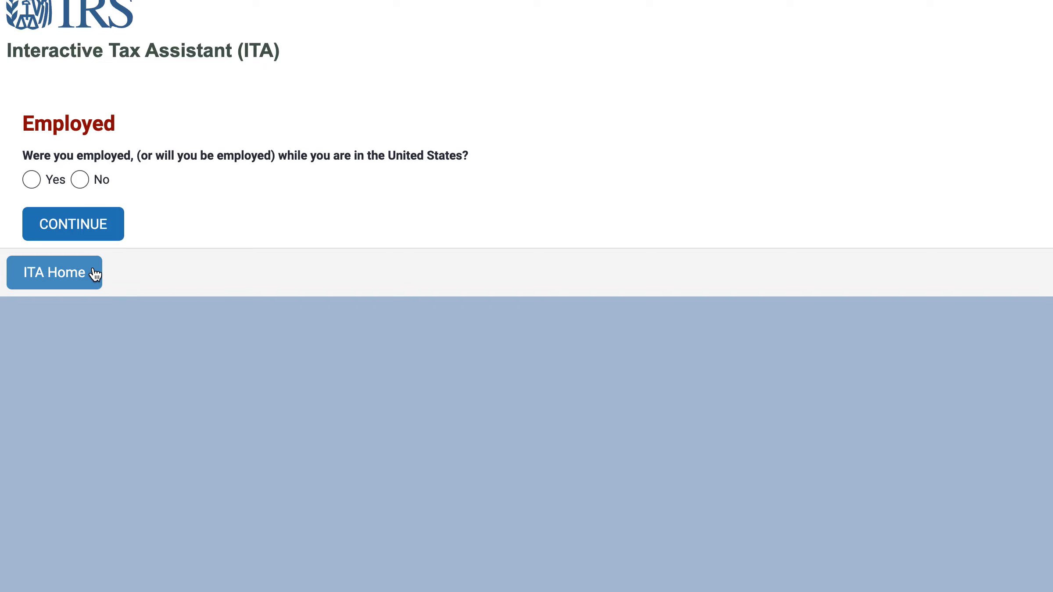
- Answer Yes to being employed in the United States and submit "Filing your own federal tax return" as the reason
click(31, 180)
click(82, 226)
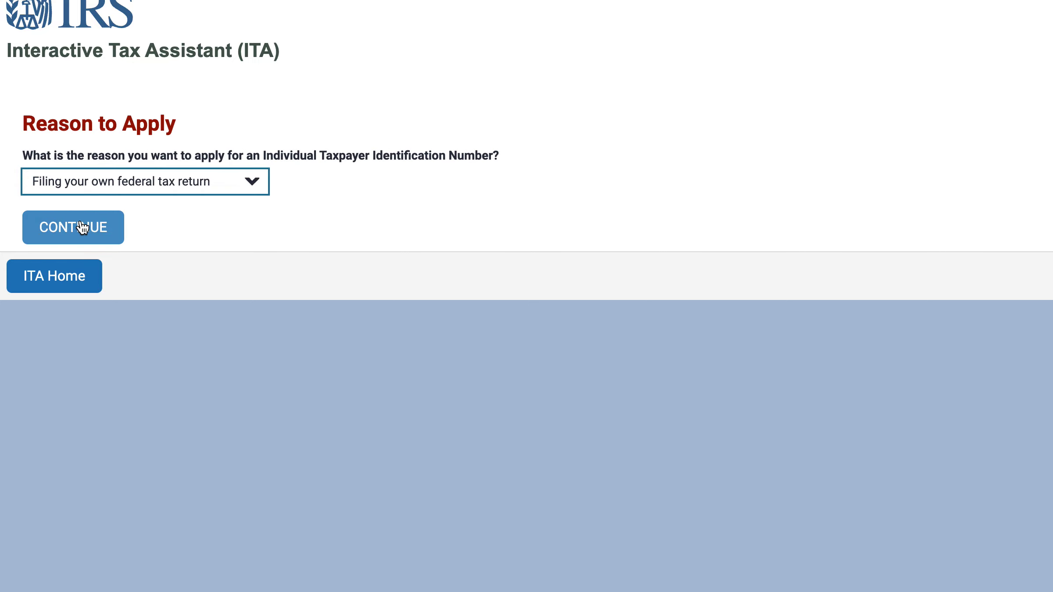
click(82, 226)
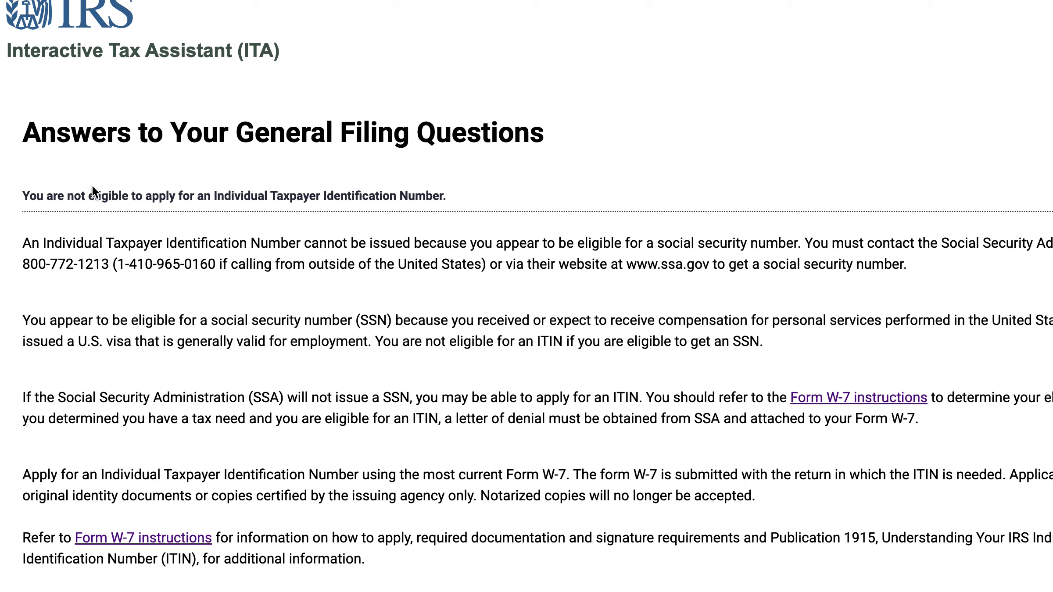
- Go back to the visa type question and change the answer to "E-1, E-2, E3, or E3-D visa"
key(alt+Left)
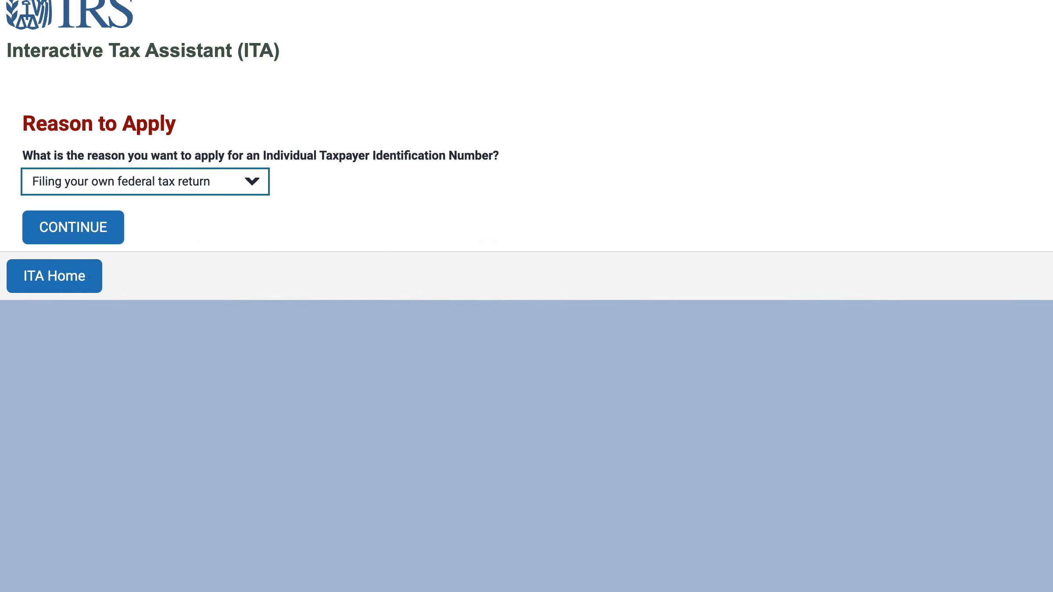
key(alt+Left)
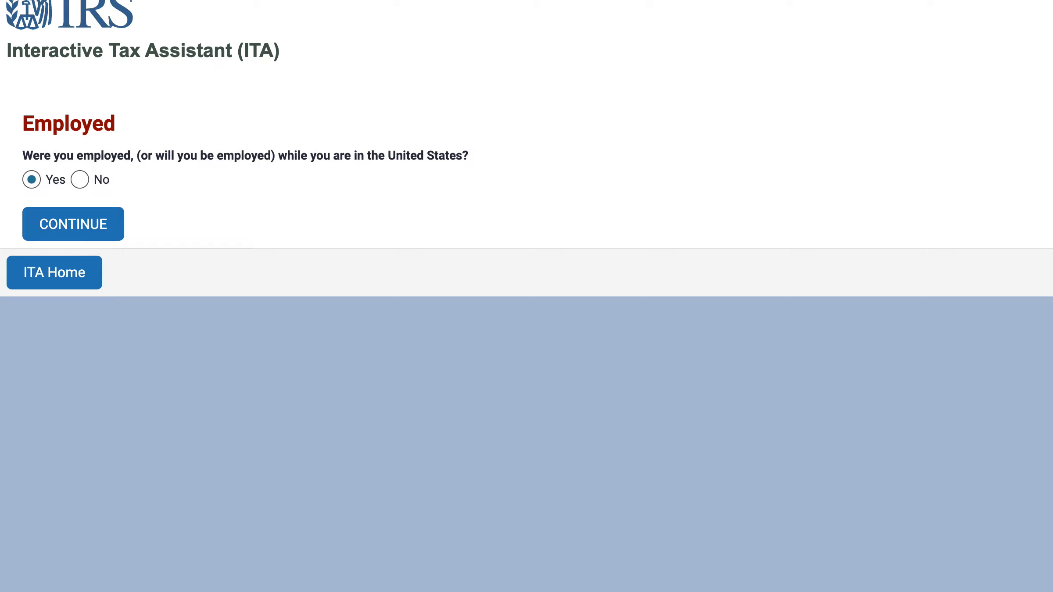
key(alt+Left)
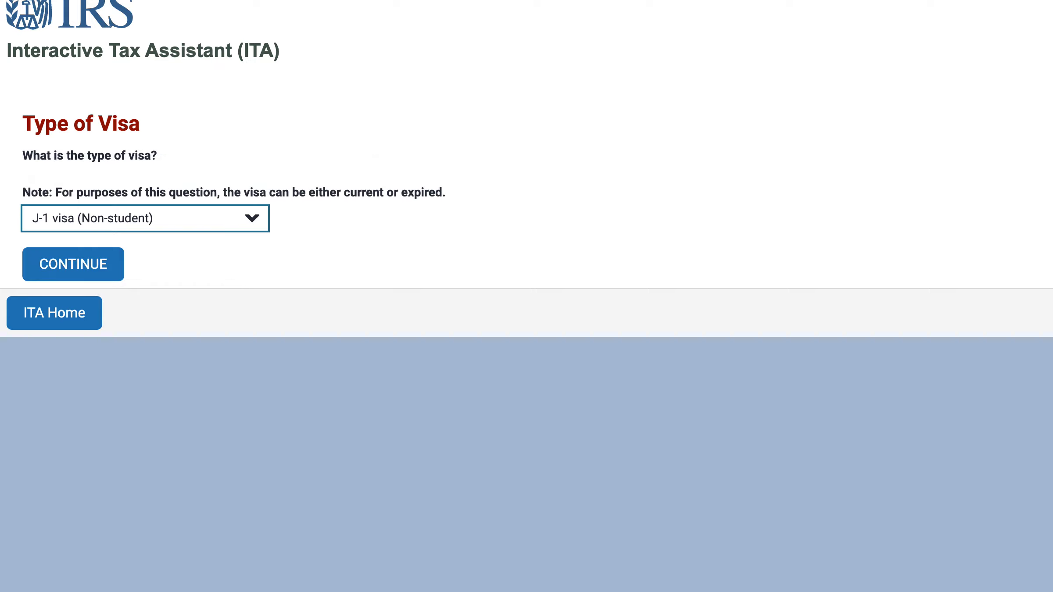
click(92, 211)
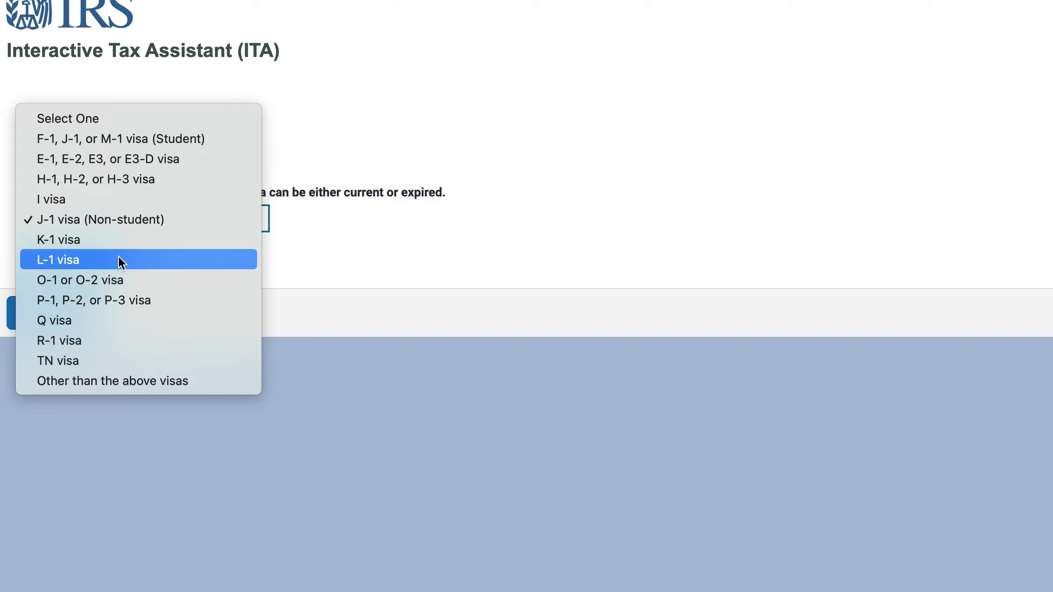
click(128, 157)
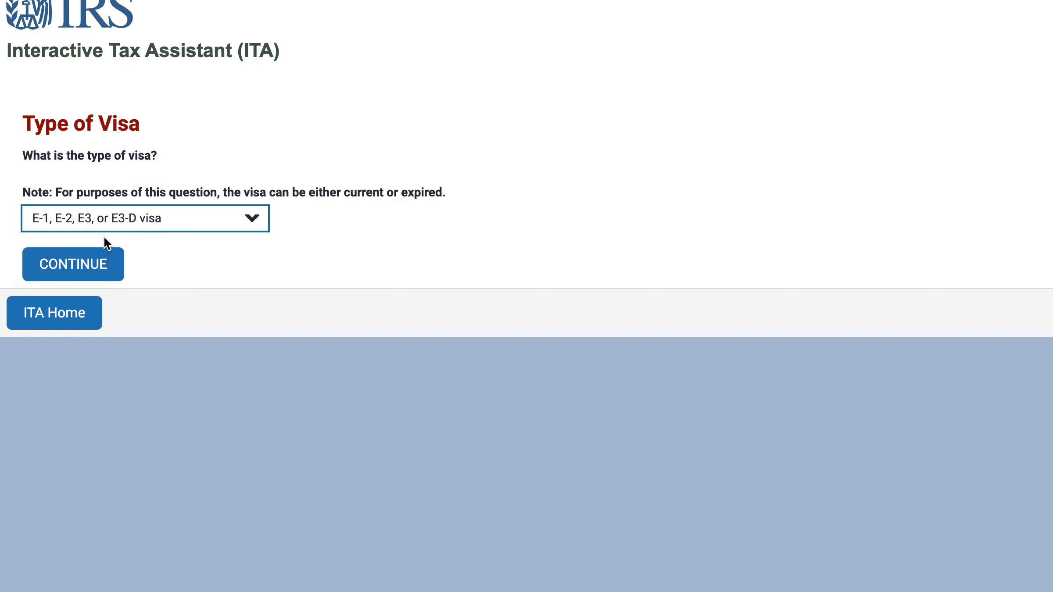
click(87, 269)
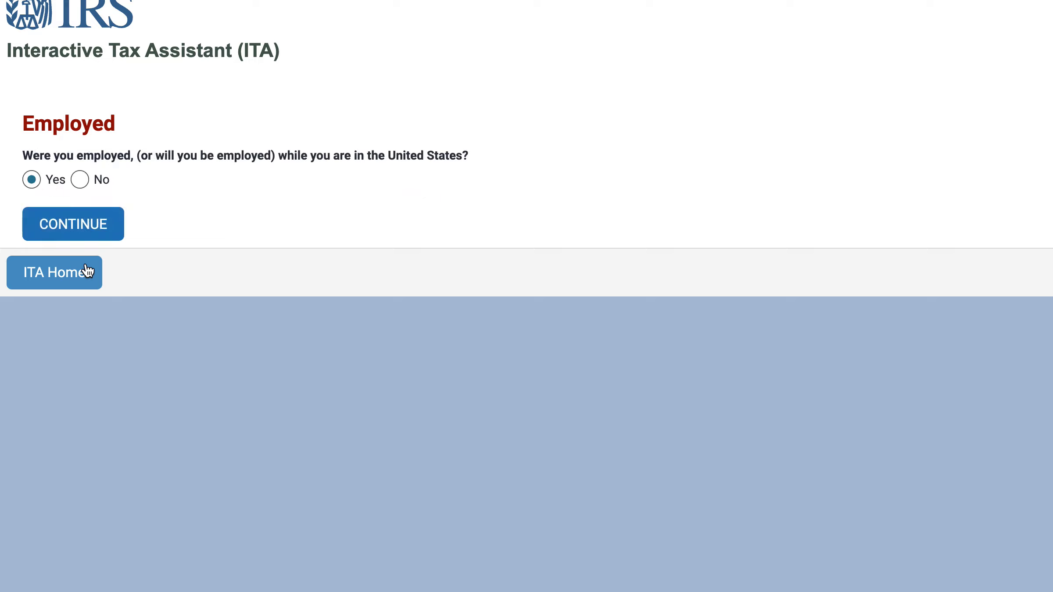
- Change the employment answer to No and submit "Being claimed as a dependent on a federal tax return" as the reason
click(79, 180)
click(101, 226)
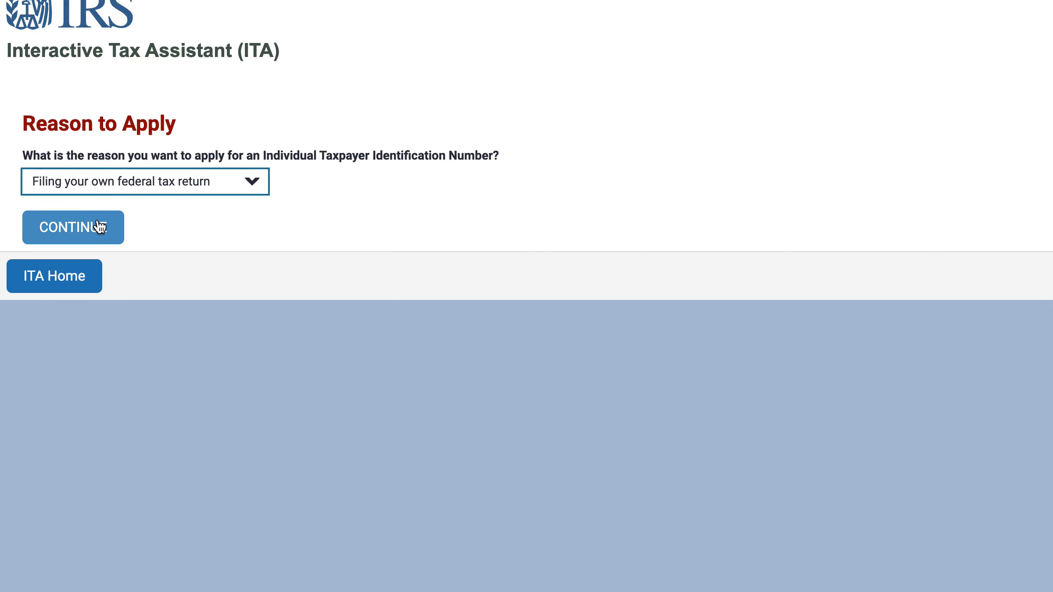
click(145, 178)
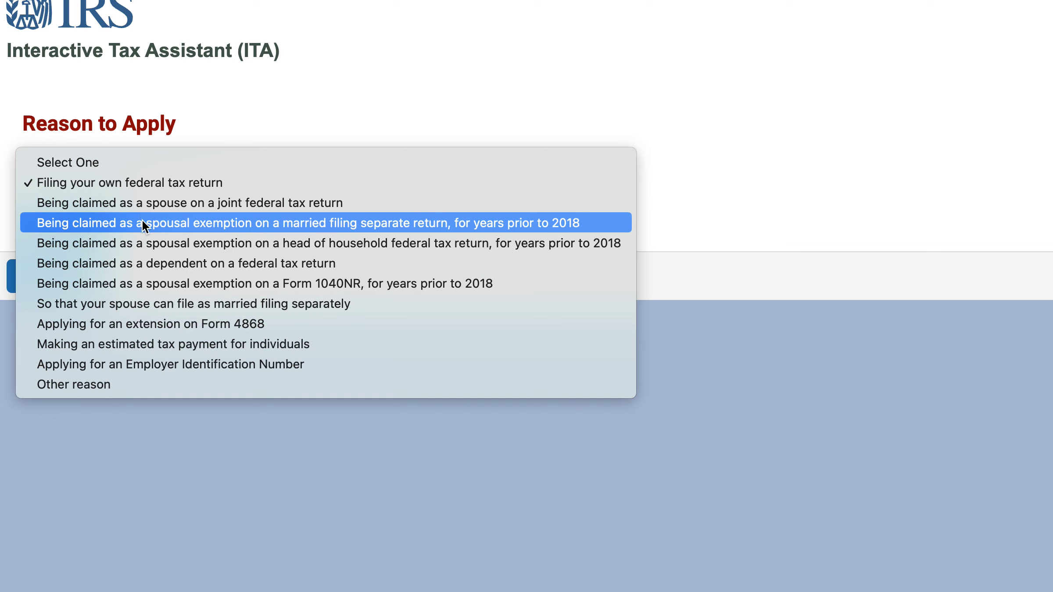
click(180, 266)
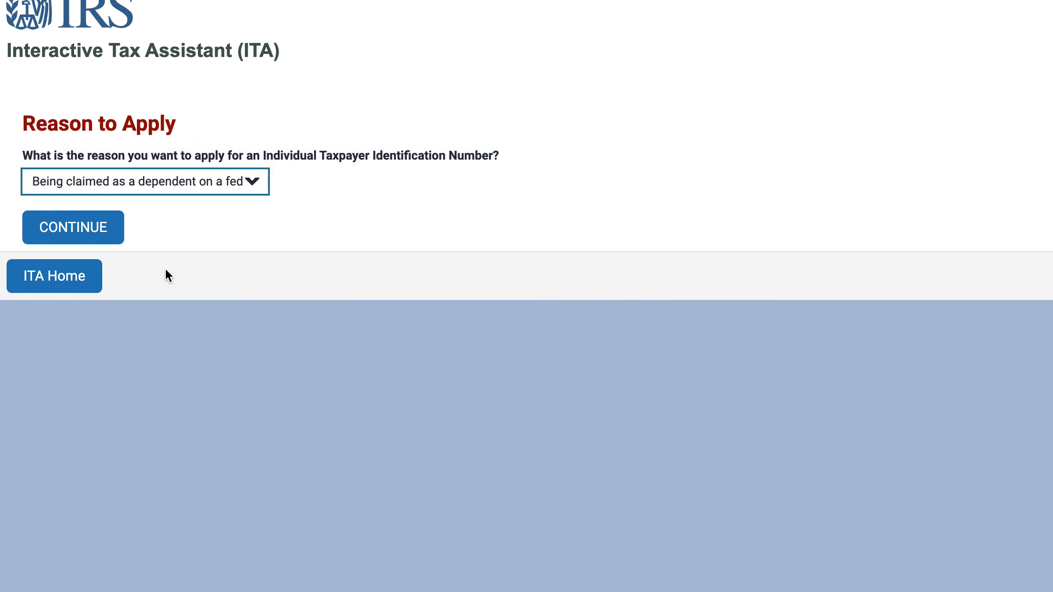
click(95, 228)
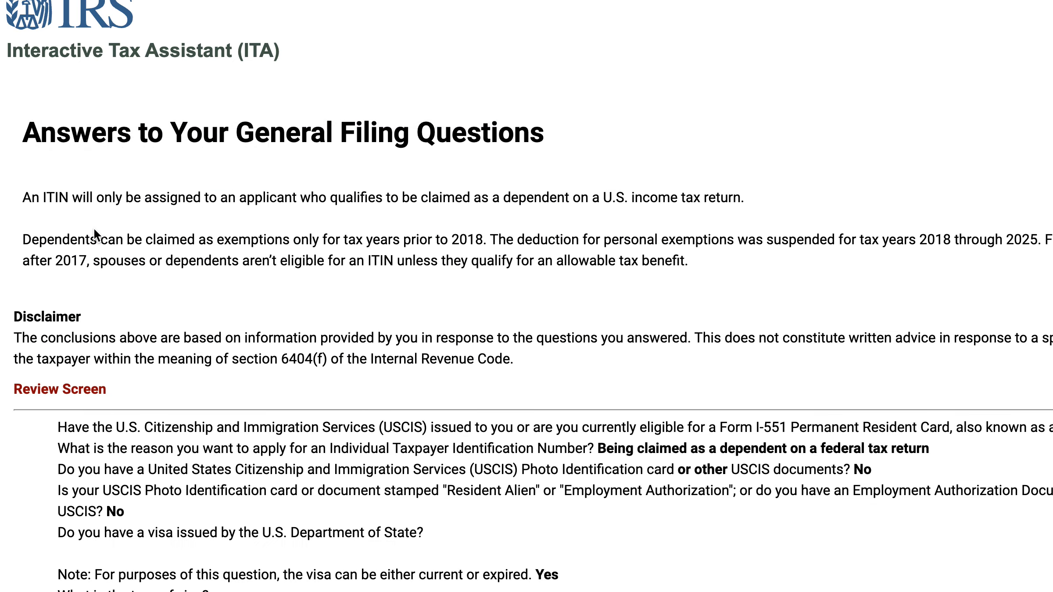